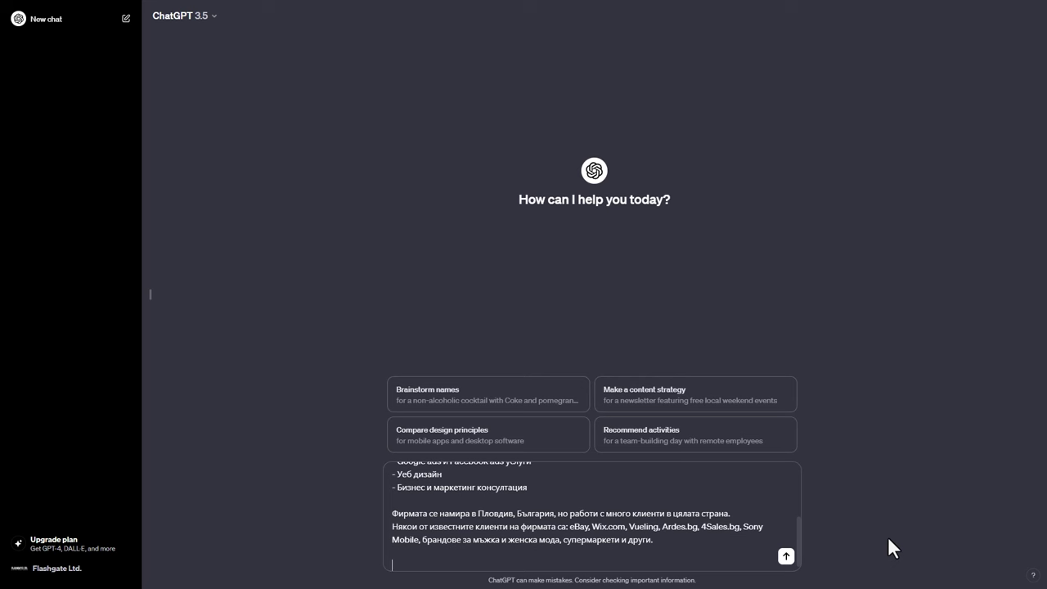
Add a Bulgarian paragraph casting the assistant as an experienced copywriter with deep digital marketing knowledge, creative and clear expression, and SEO and social media skills.
type("Представи си, е си опитен копирайтър")
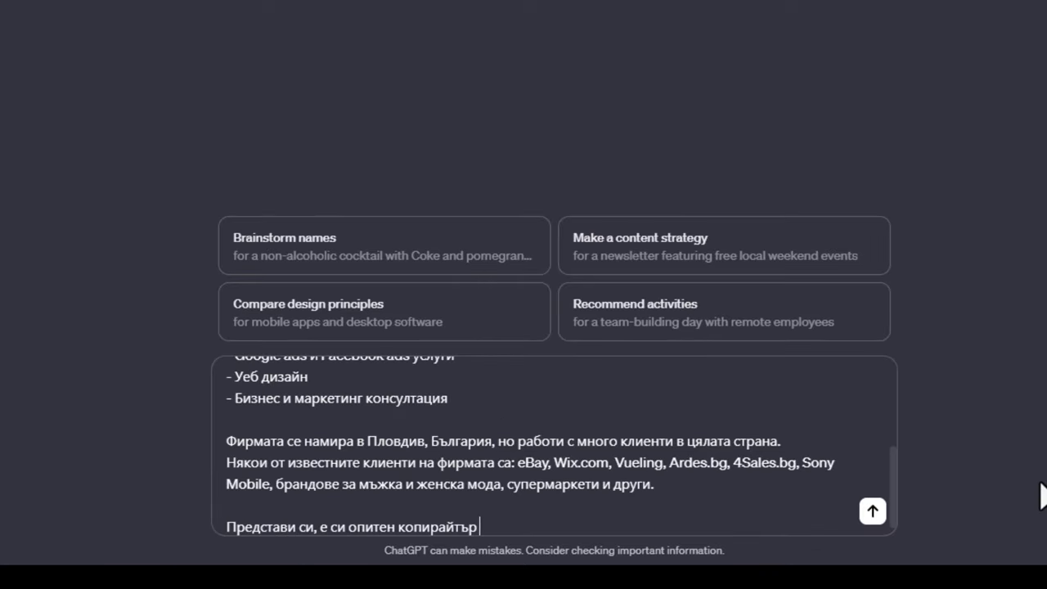
type(" с дълбоки познания в сферата на дигиталния маркетинг")
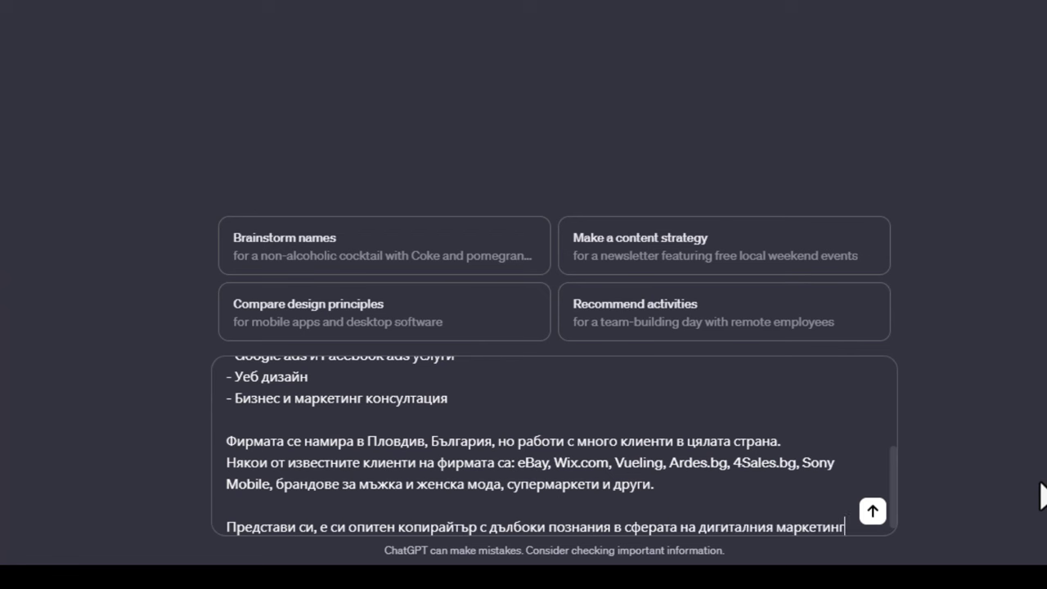
type(". Изразяваш се креативно и ясно з")
key("BackSpace")
type("така, е всики д амогат да те разберат. Имаш познания по SEO и социални мрежи.")
Correct the typos in the copywriter paragraph so it reads "че си опитен копирайтър" and "да могат да те разберат".
left_click(319, 483)
type("ч")
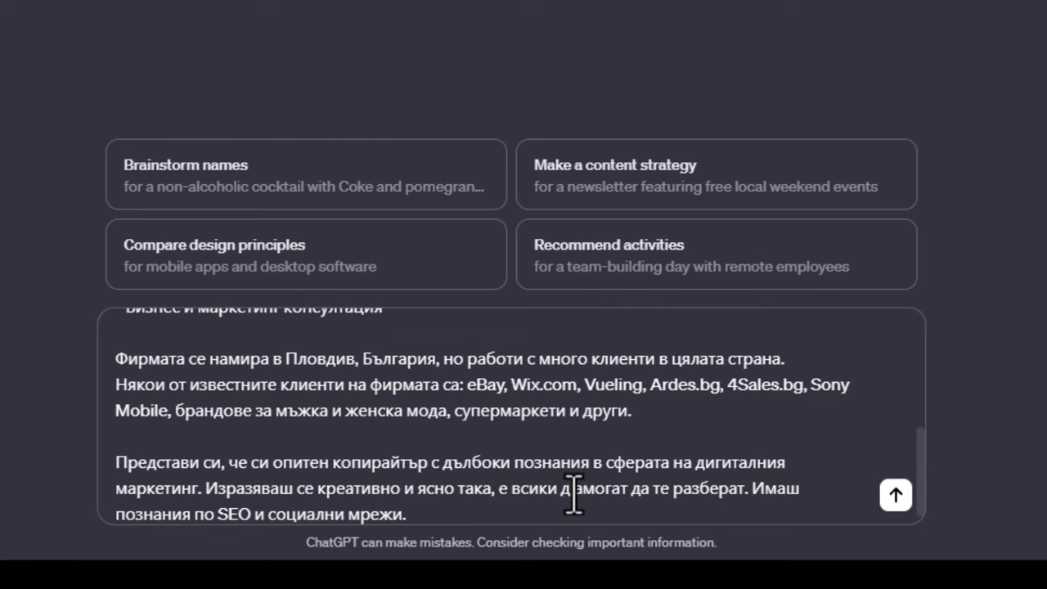
left_click(575, 496)
key("Delete")
key("Right")
Add a paragraph requesting an interesting but not overly long company description for the website's home page, with "началната" spelled correctly.
left_click(594, 514)
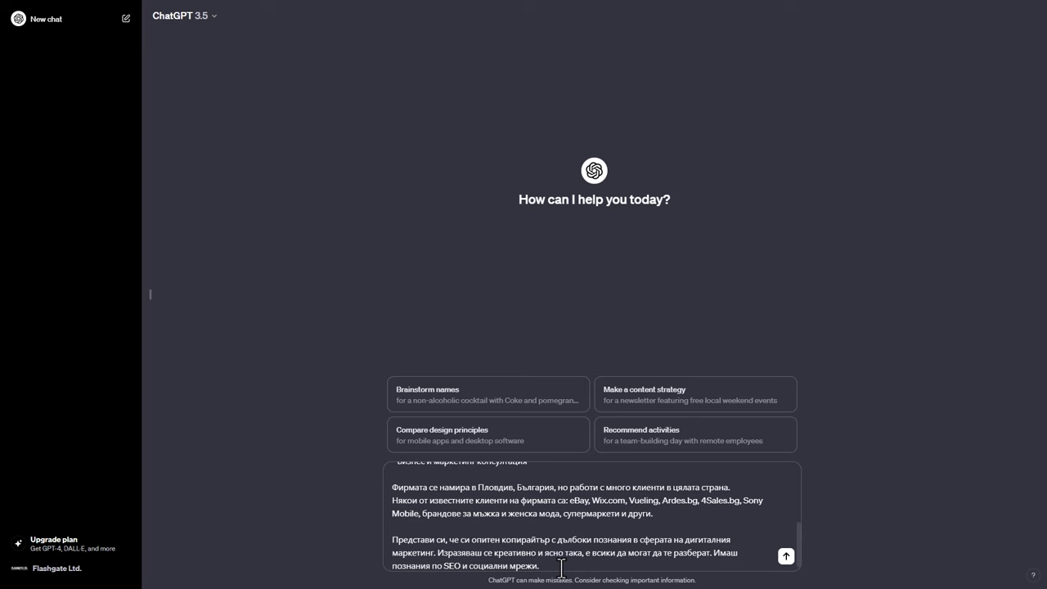
key("shift+Return")
key("shift+Return")
type("Имам нужда от описание на компанията")
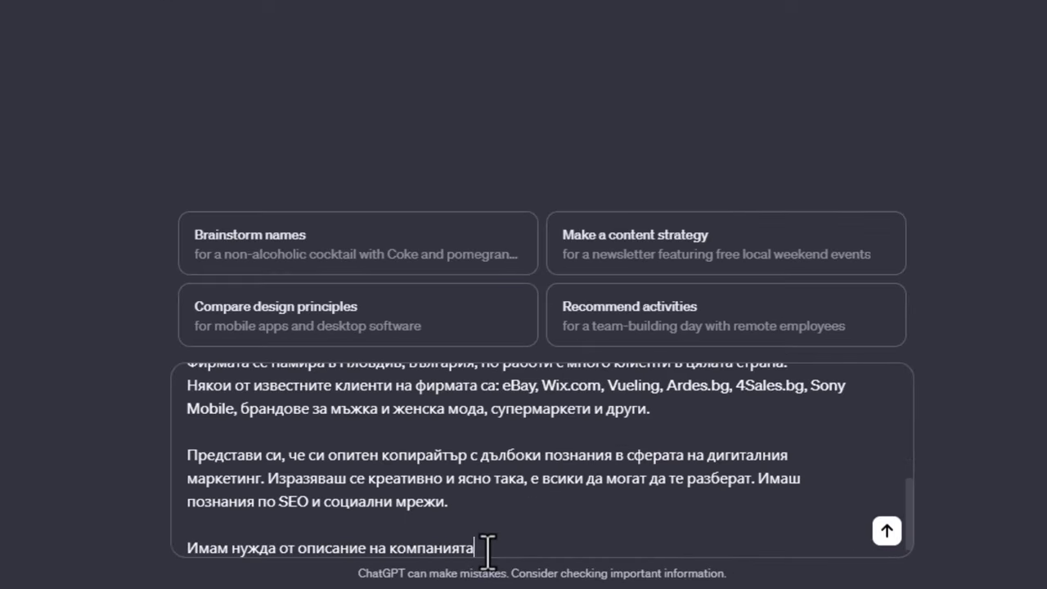
type(" за наалната страница на уебсайта. Трябва да бъде интересно, но не прекалено разтегливо.")
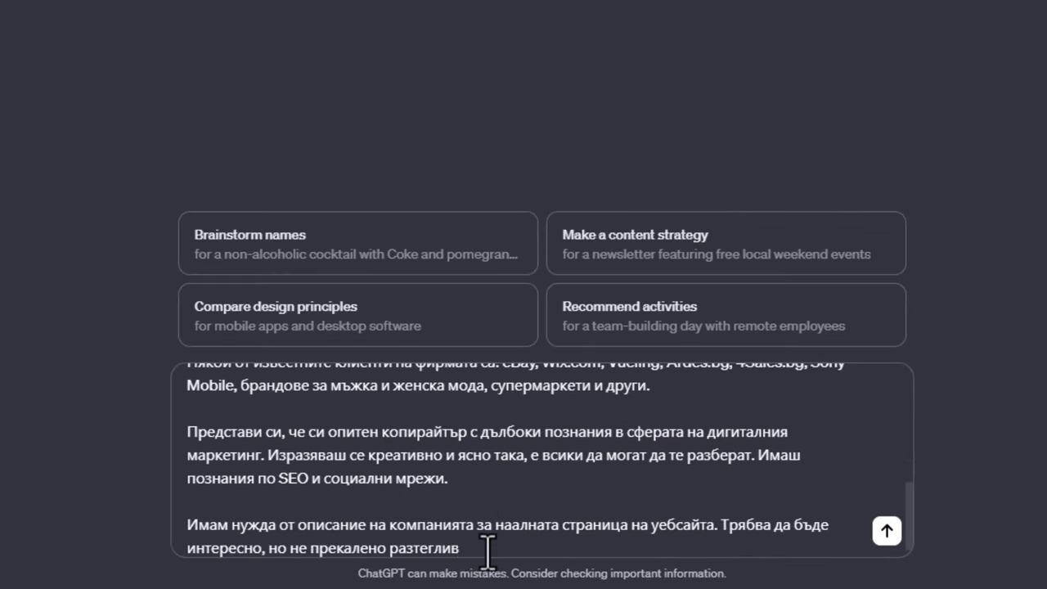
left_click(513, 525)
type("ч")
Begin a closing paragraph asking for the text in Bulgarian and introducing a list of readability norms.
key("ctrl+End")
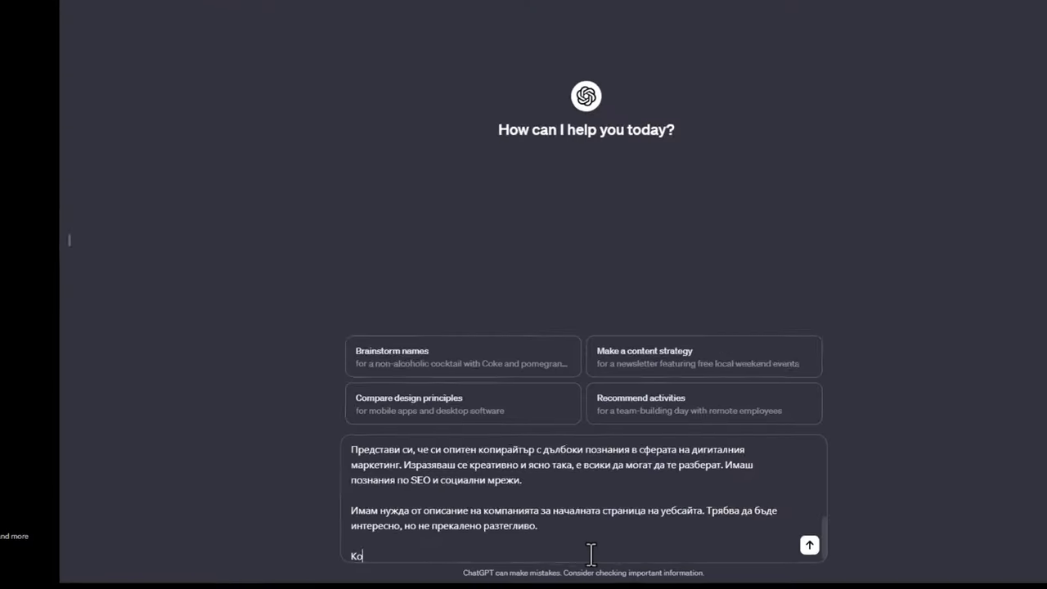
type("гато създава")
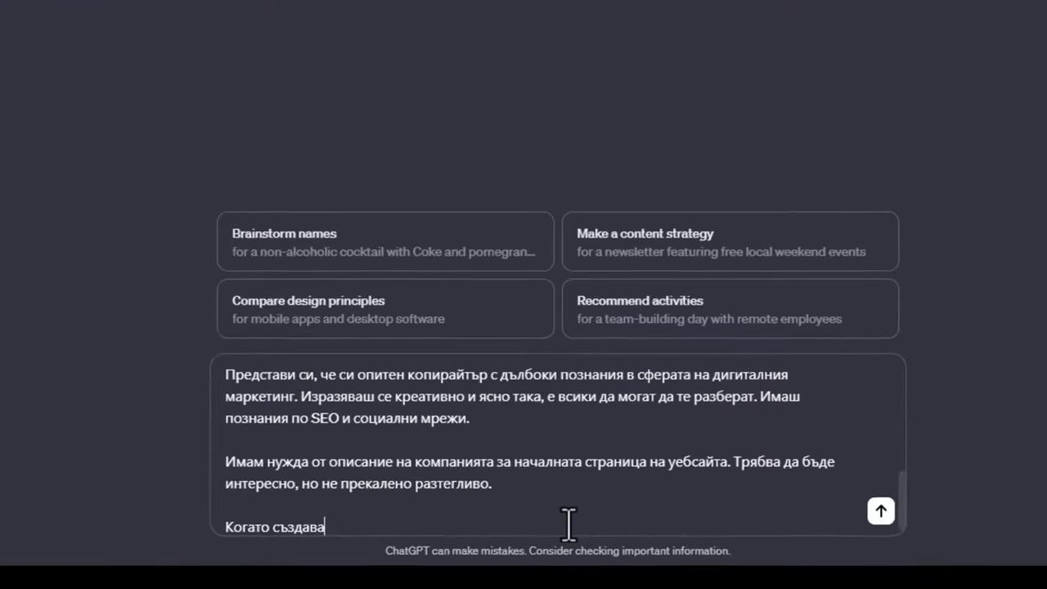
type("ш текст, моля пиши на български ези")
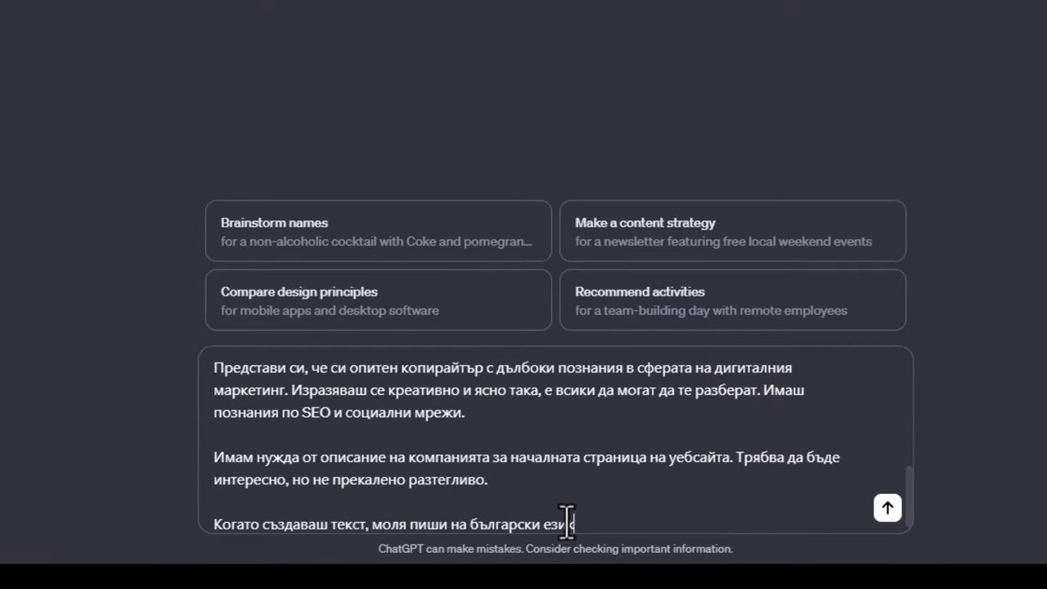
type("к. Също така спазвай следните норми за етливост:")
List limits of under 150 words per paragraph and under 20 words per sentence, and submit the prompt.
key("shift+Return")
type("- Всеки параграф трябва да бъде по-кратък от 150")
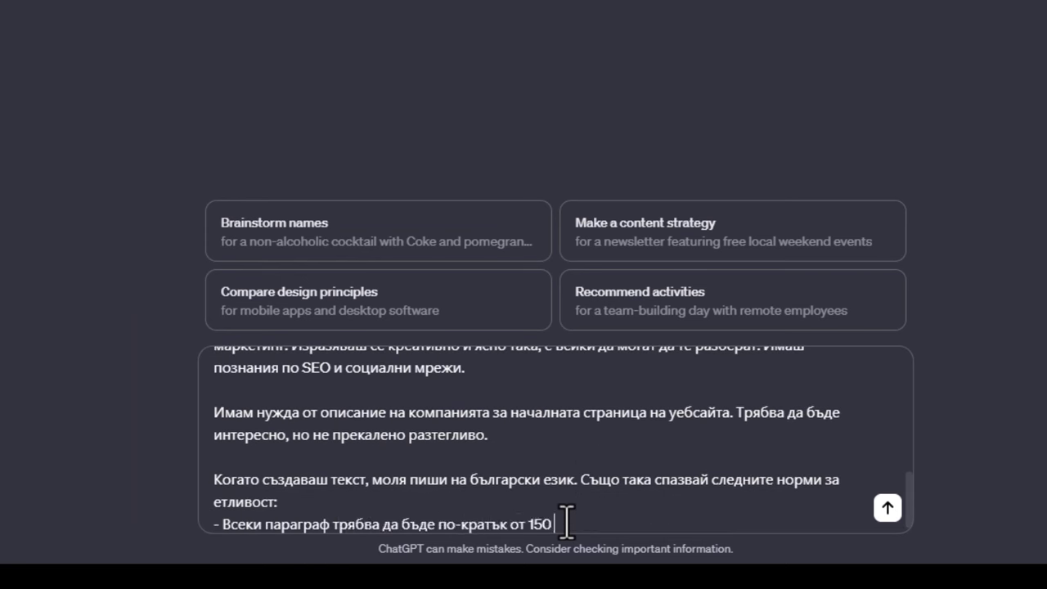
type(" думи")
key("shift+Return")
type("- Всяко изрече")
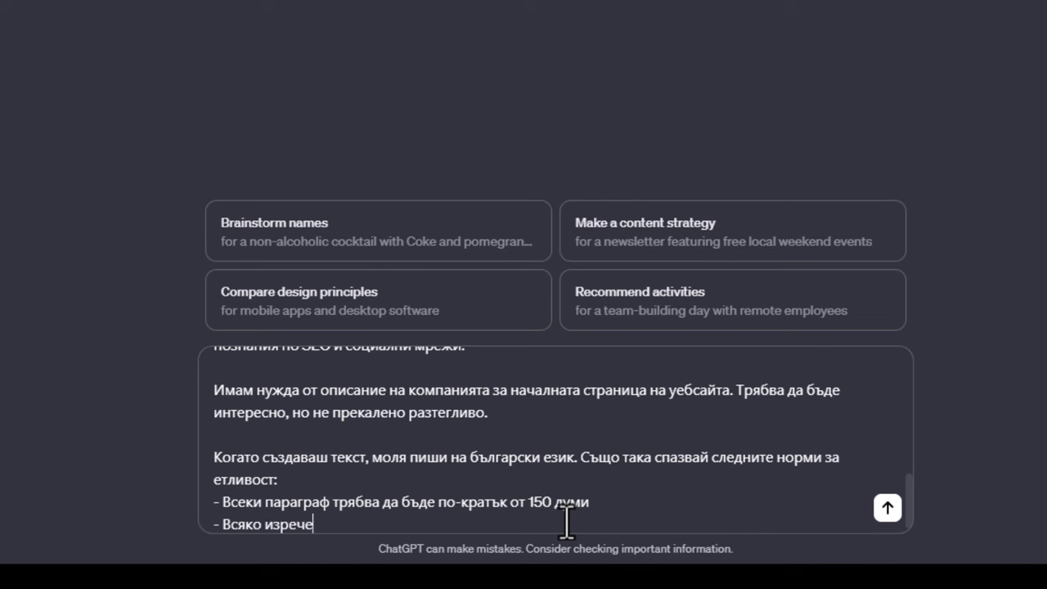
type("ние трябва да бъде по-кратко от 20 думи")
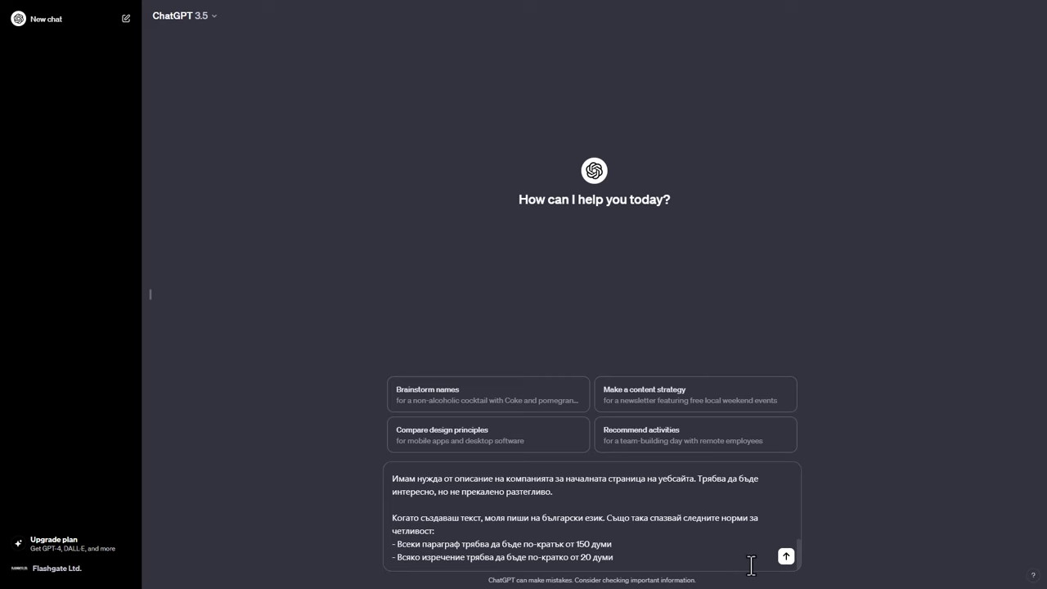
left_click(785, 556)
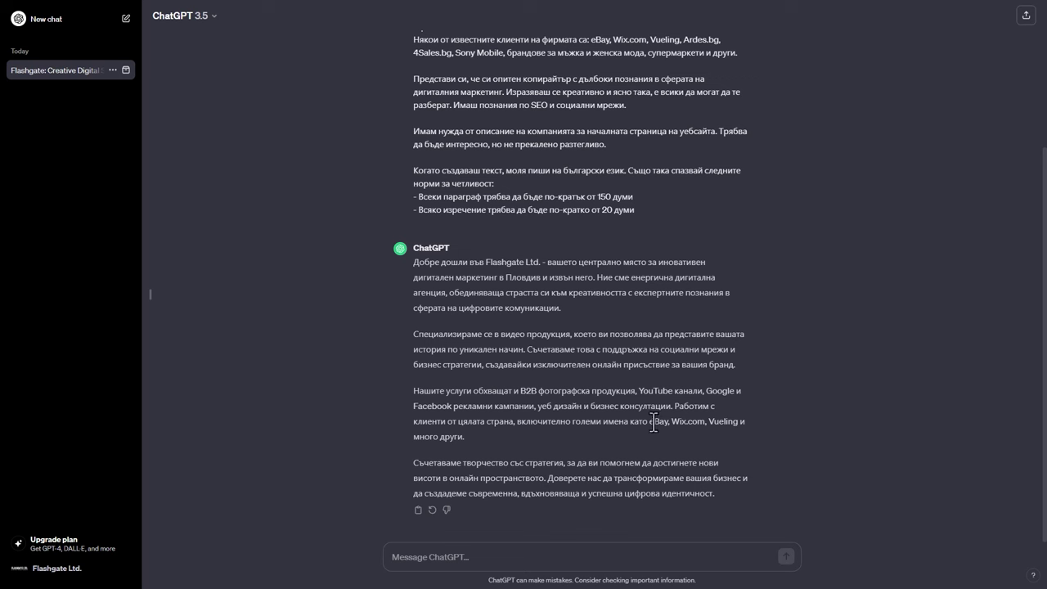
Read through the generated company description paragraph by paragraph, checking the introduction, services, client names and closing.
left_click_drag(649, 422, 738, 422)
right_click(738, 421)
left_click(616, 433)
left_click_drag(422, 275, 747, 489)
left_click(746, 488)
left_click_drag(414, 262, 501, 267)
left_click_drag(590, 278, 600, 307)
left_click_drag(411, 334, 750, 362)
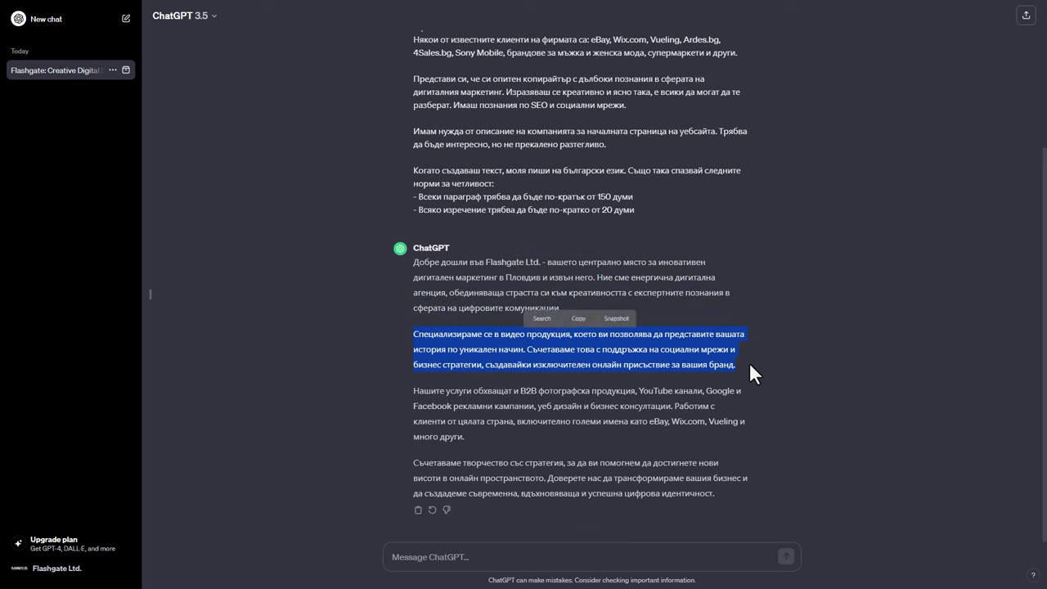
left_click_drag(410, 387, 562, 431)
left_click(549, 482)
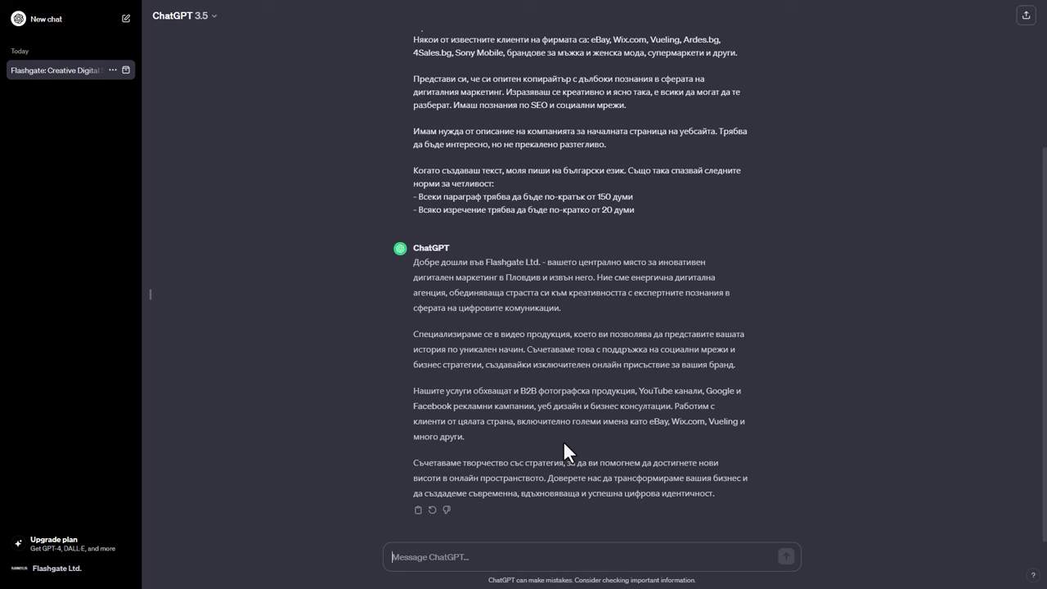
Open the submitted prompt for editing and review it together with the generated description.
scroll(564, 439, "up", 3)
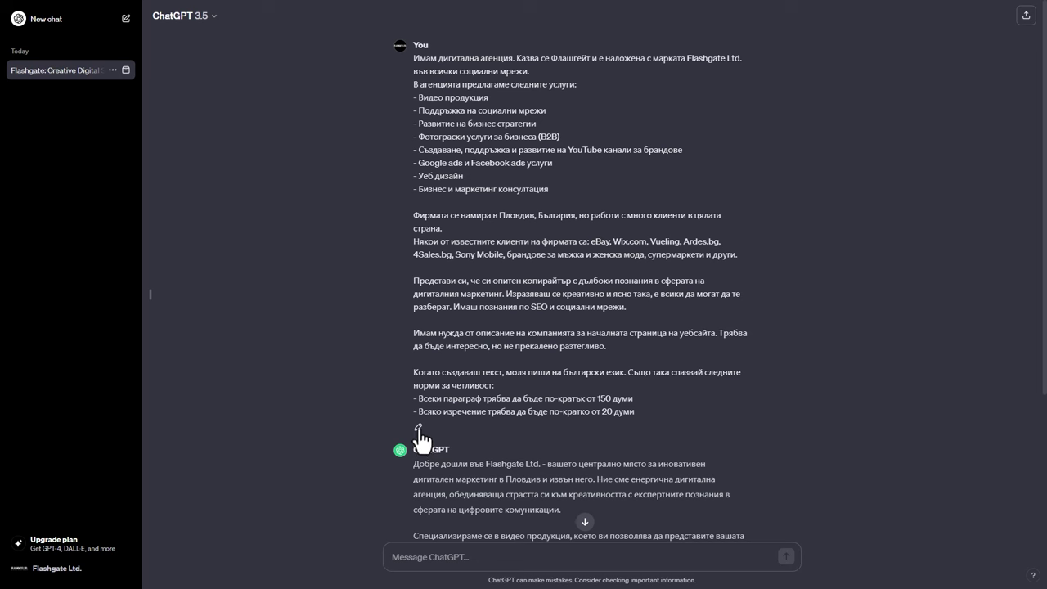
left_click(418, 428)
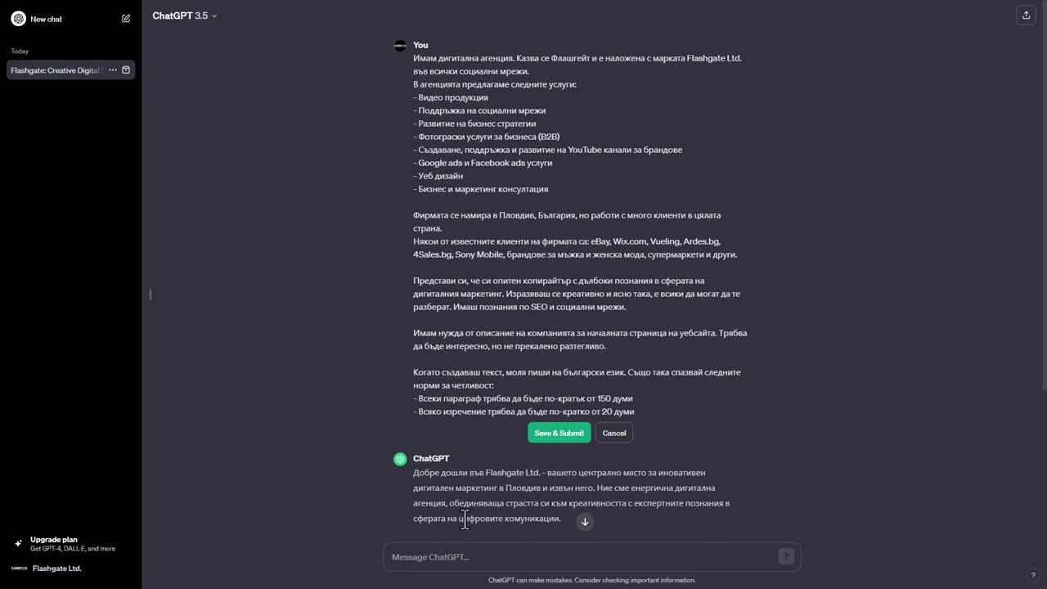
scroll(474, 418, "down", 3)
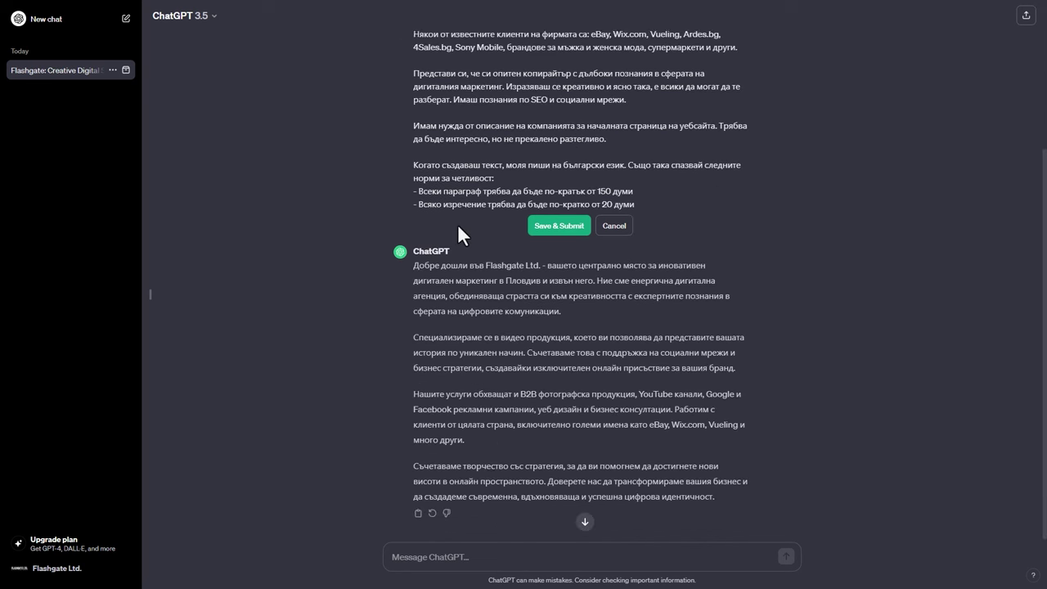
scroll(458, 223, "up", 3)
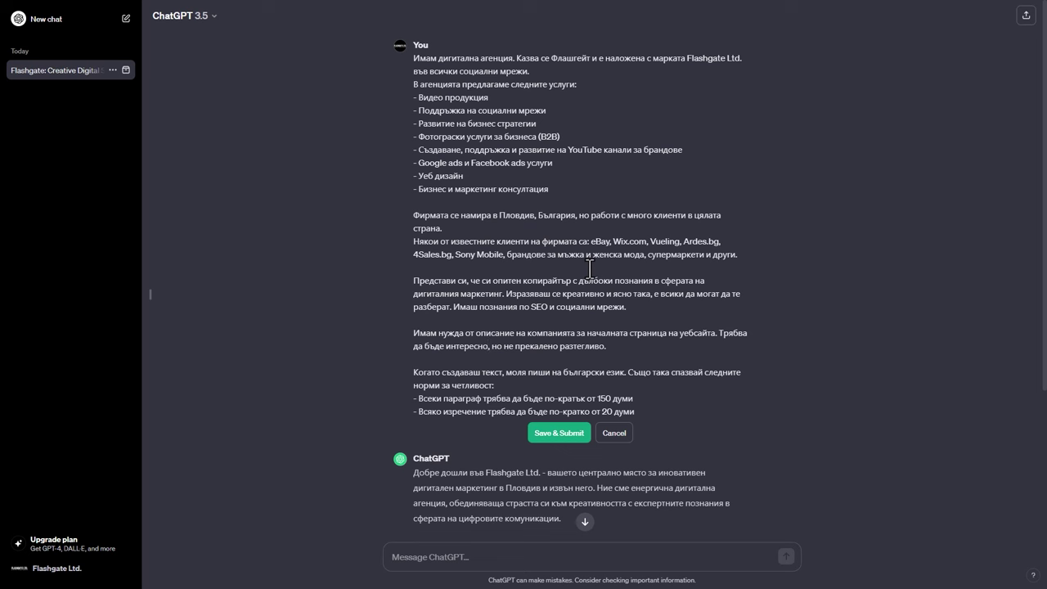